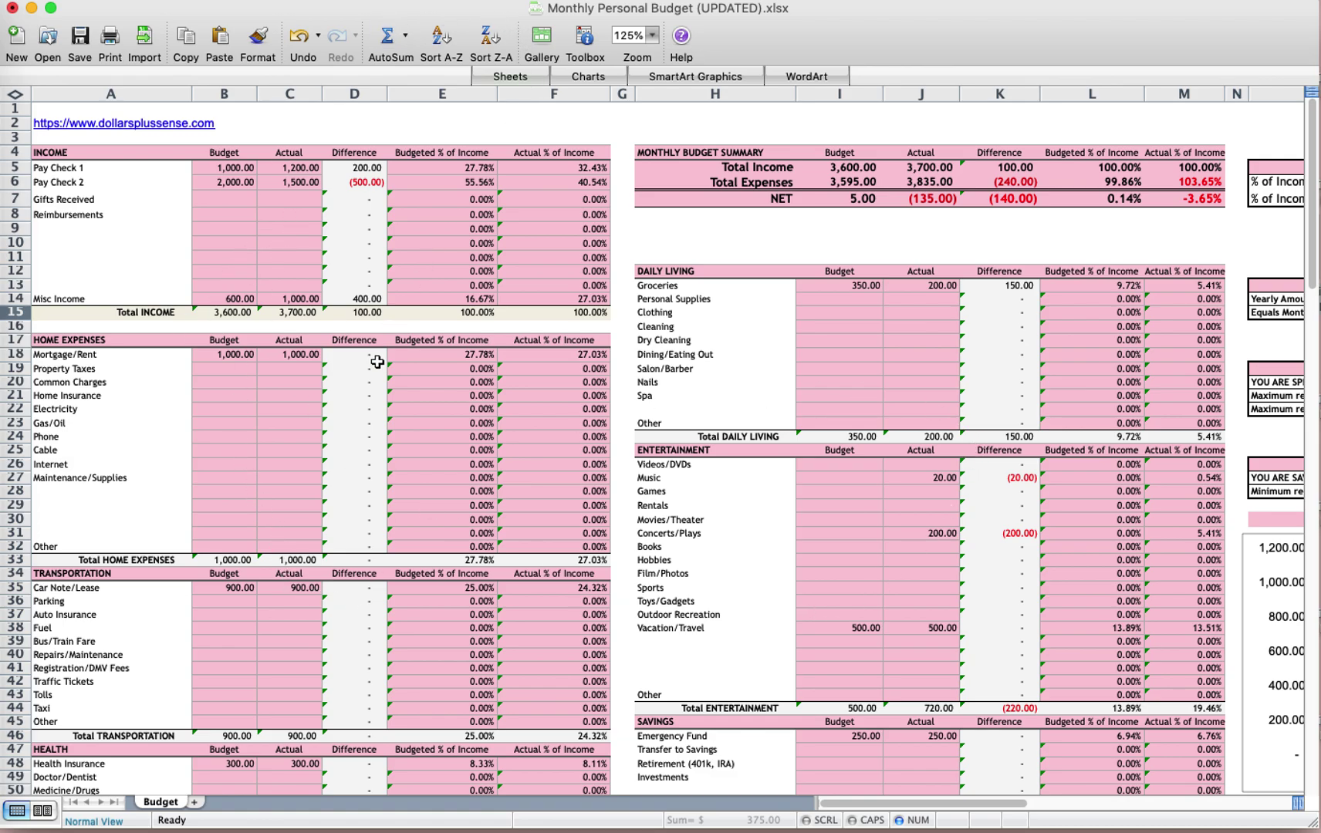
Step: Type some test text into an empty income label cell, then clear it
click(90, 254)
text(fjskl)
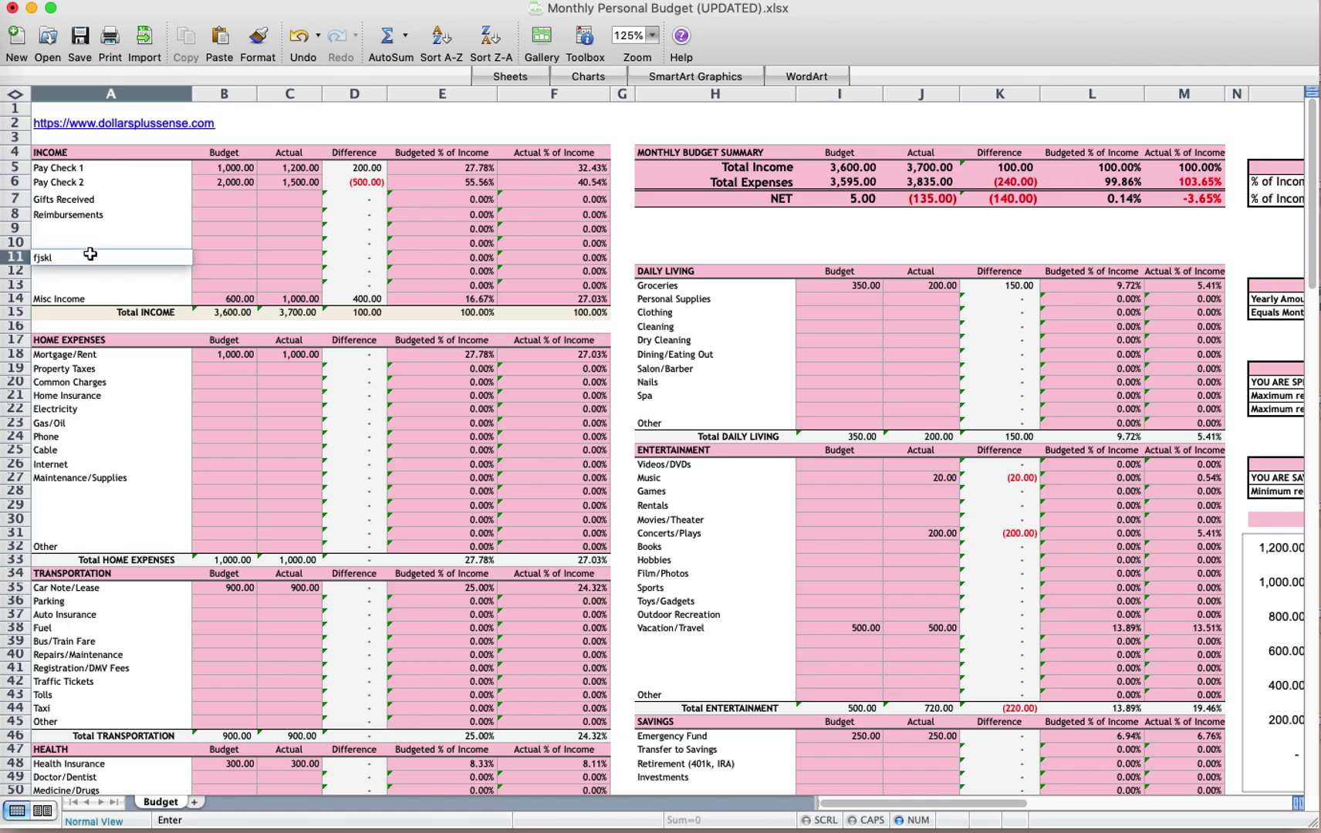
text(dfjks)
key(BackSpace)
key(BackSpace)
key(BackSpace)
key(BackSpace)
key(BackSpace)
key(BackSpace)
key(BackSpace)
key(BackSpace)
key(BackSpace)
click(239, 240)
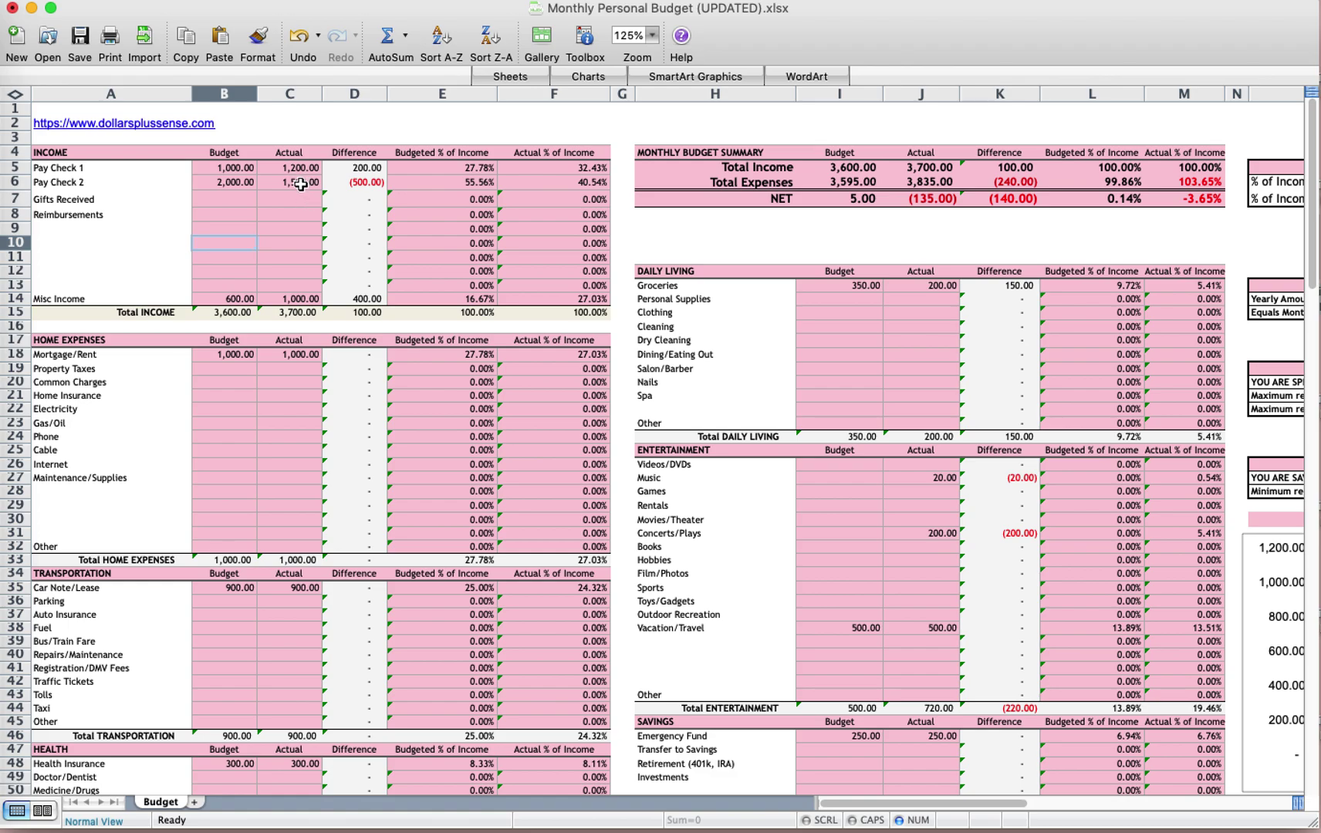
Step: Bring columns O–Q with the summary boxes, calculator and chart into view
scroll(253, 587, down, 3)
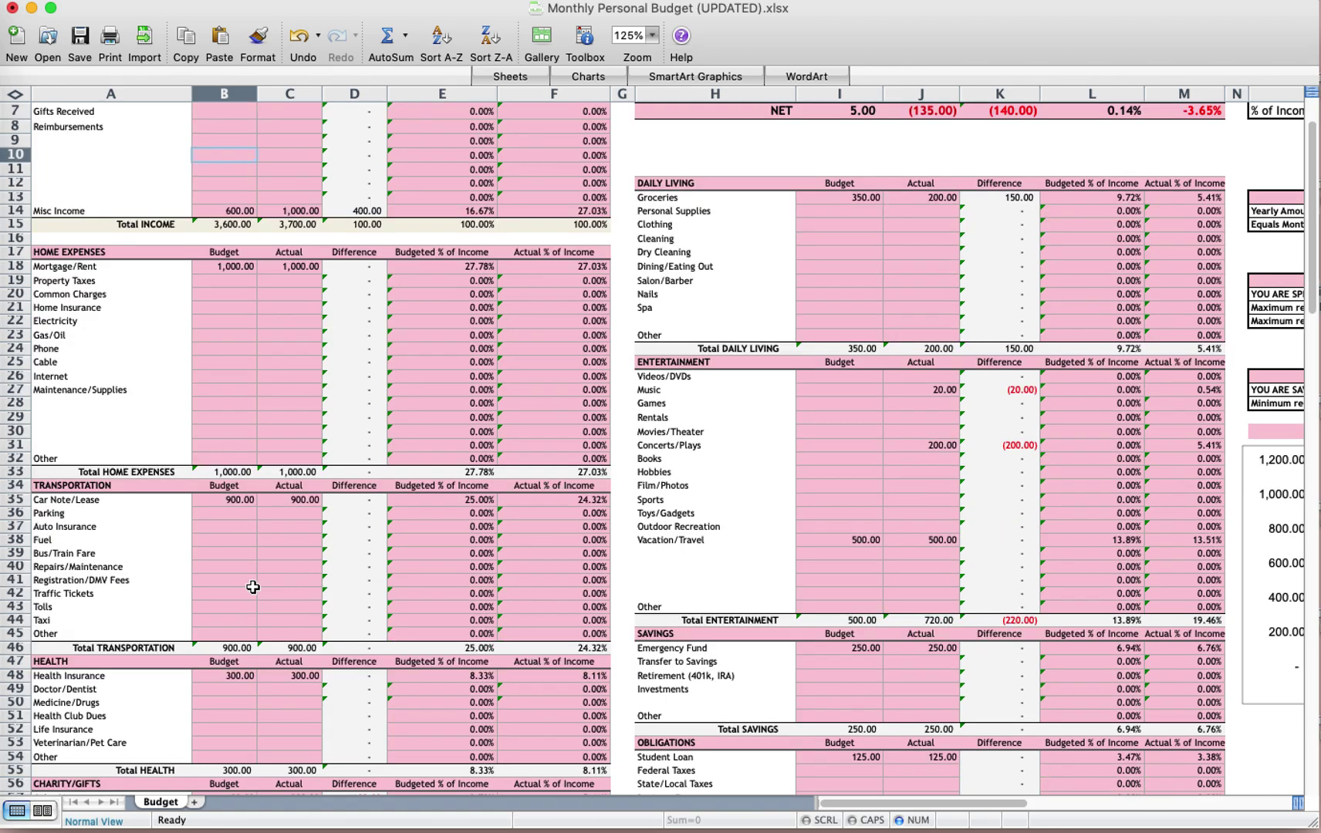
scroll(253, 587, down, 5)
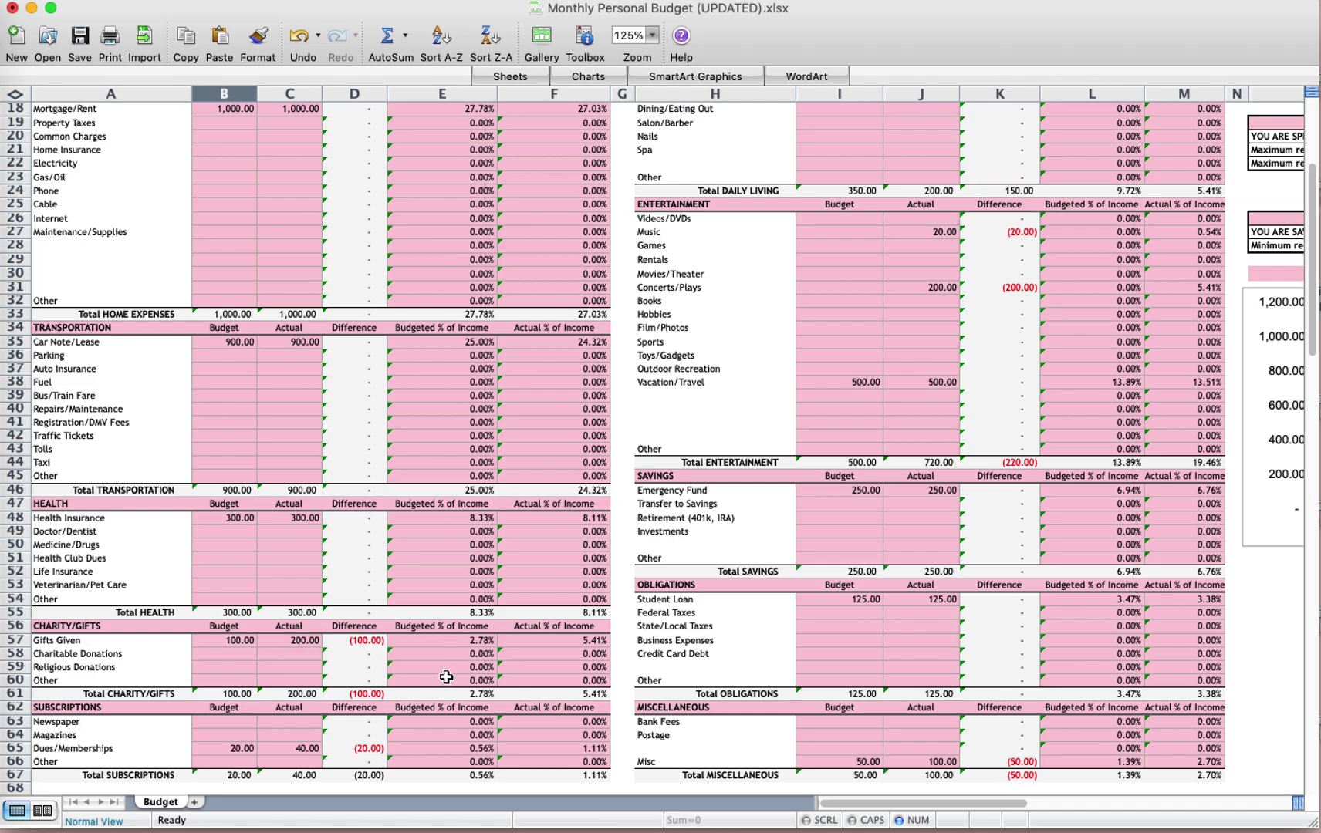
scroll(813, 647, up, 8)
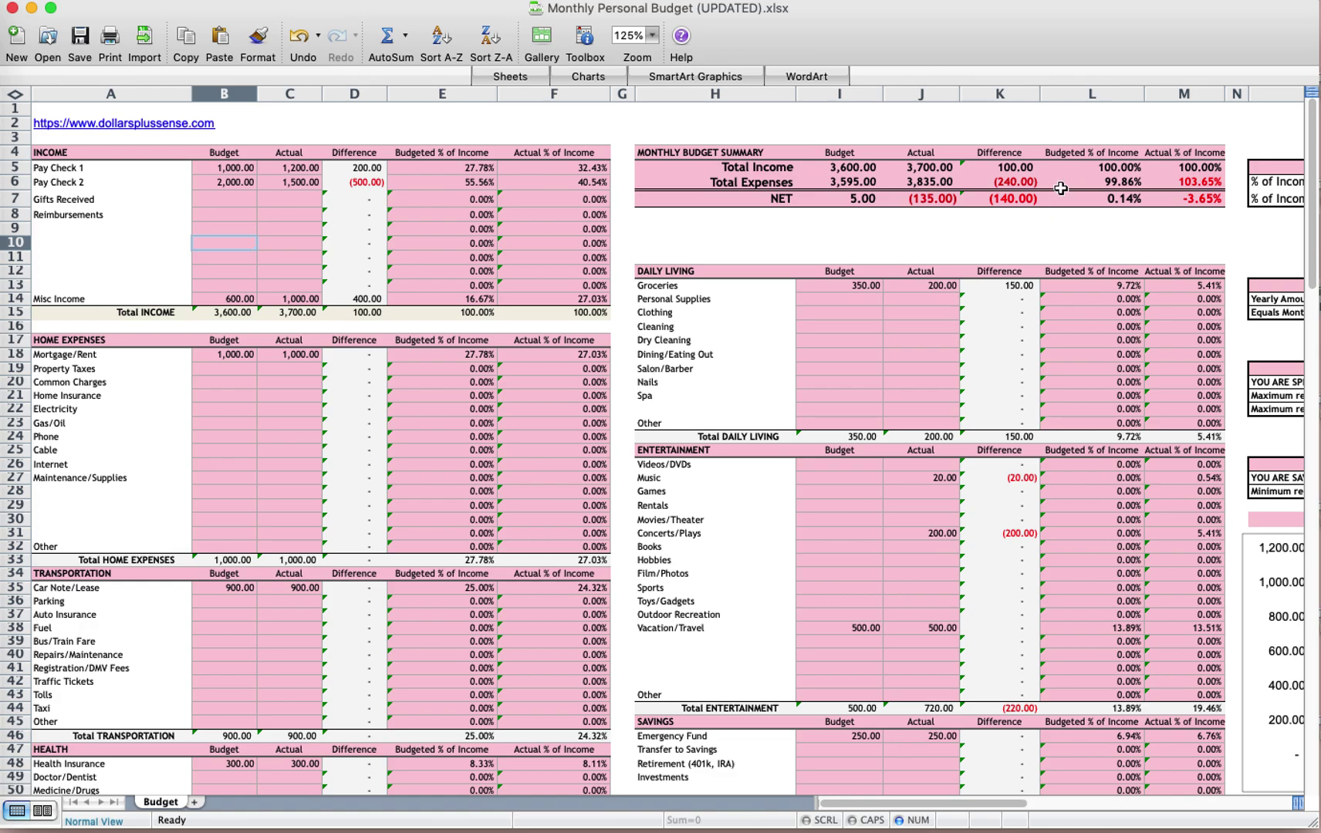
scroll(1059, 223, right, 4)
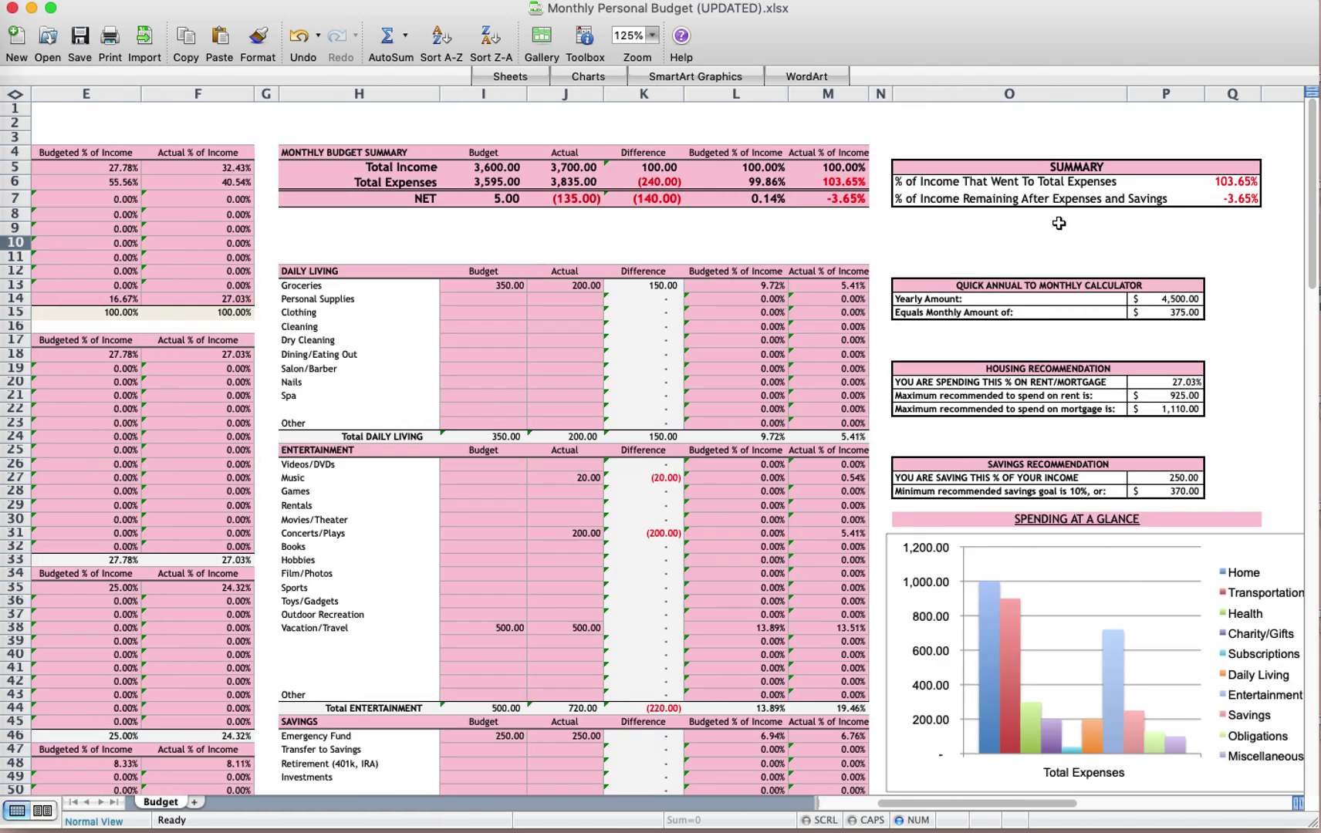
scroll(1057, 222, right, 3)
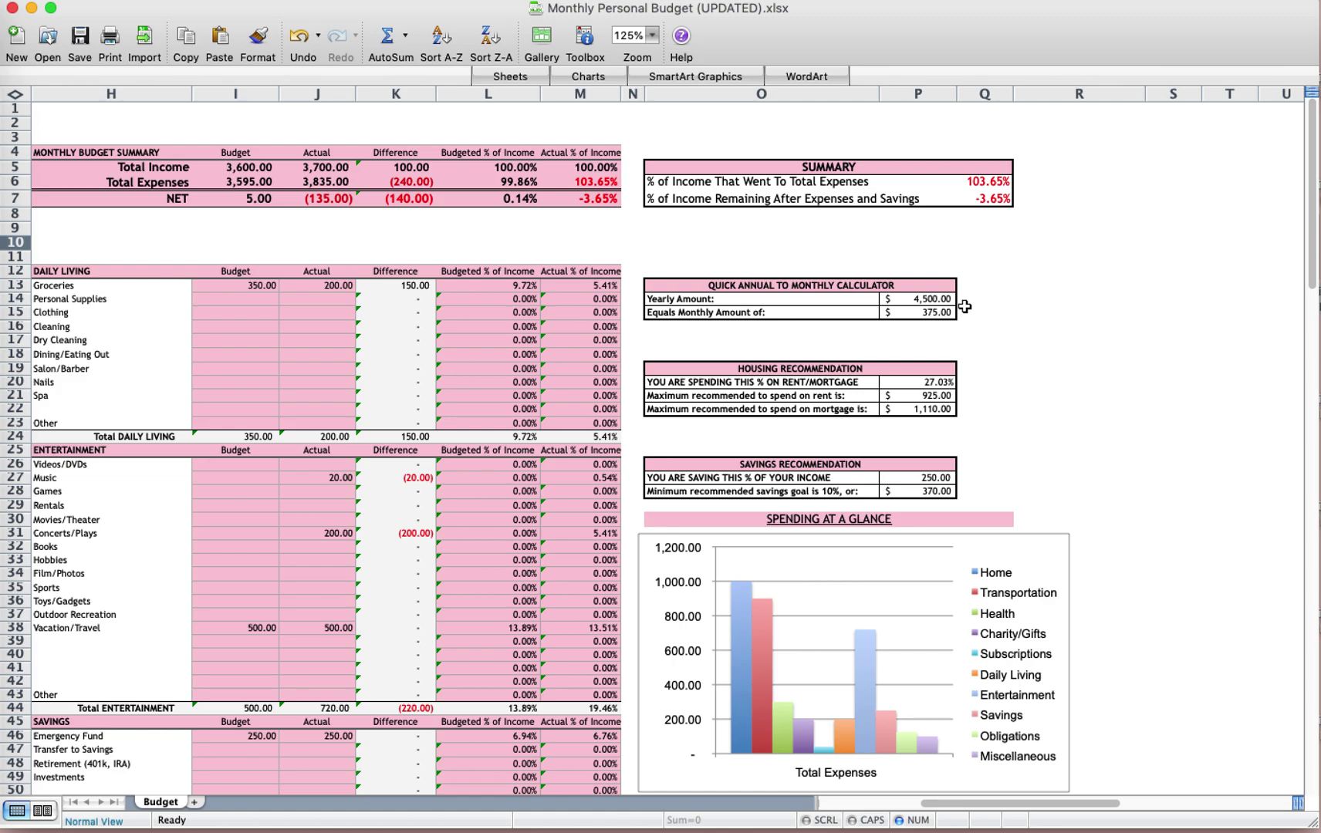
Step: Enter 6,000 as the calculator's yearly amount in P14, giving 500.00 per month
click(922, 299)
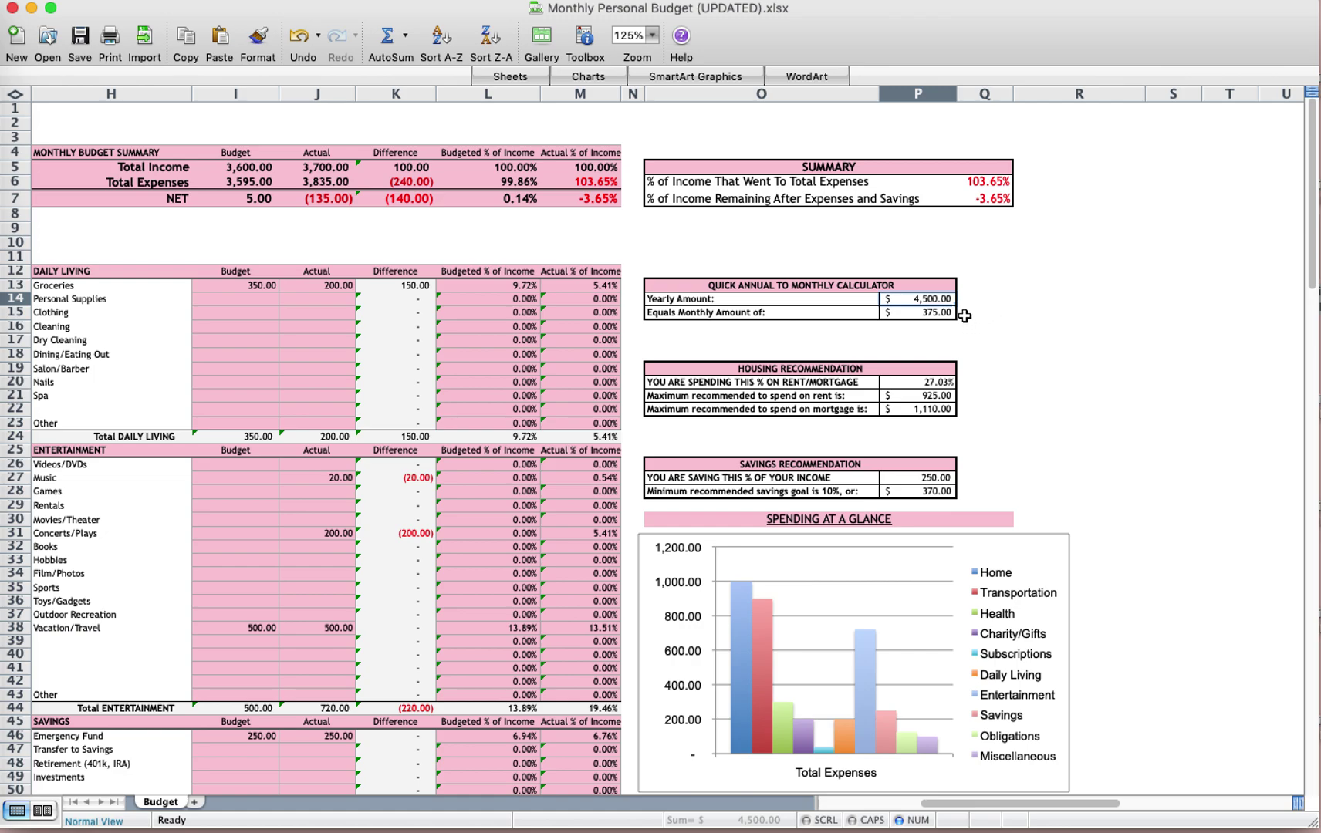
text(6,00)
text(0)
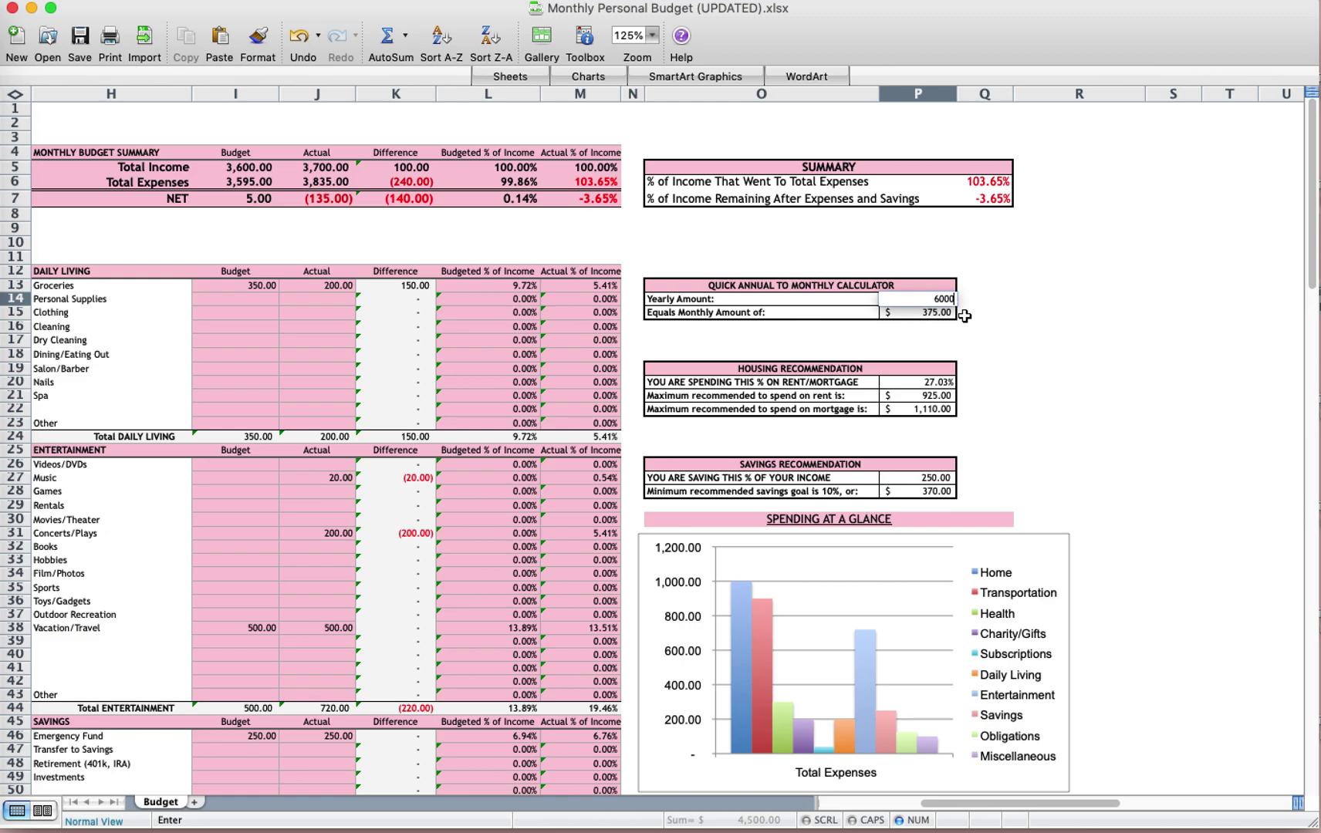
key(Return)
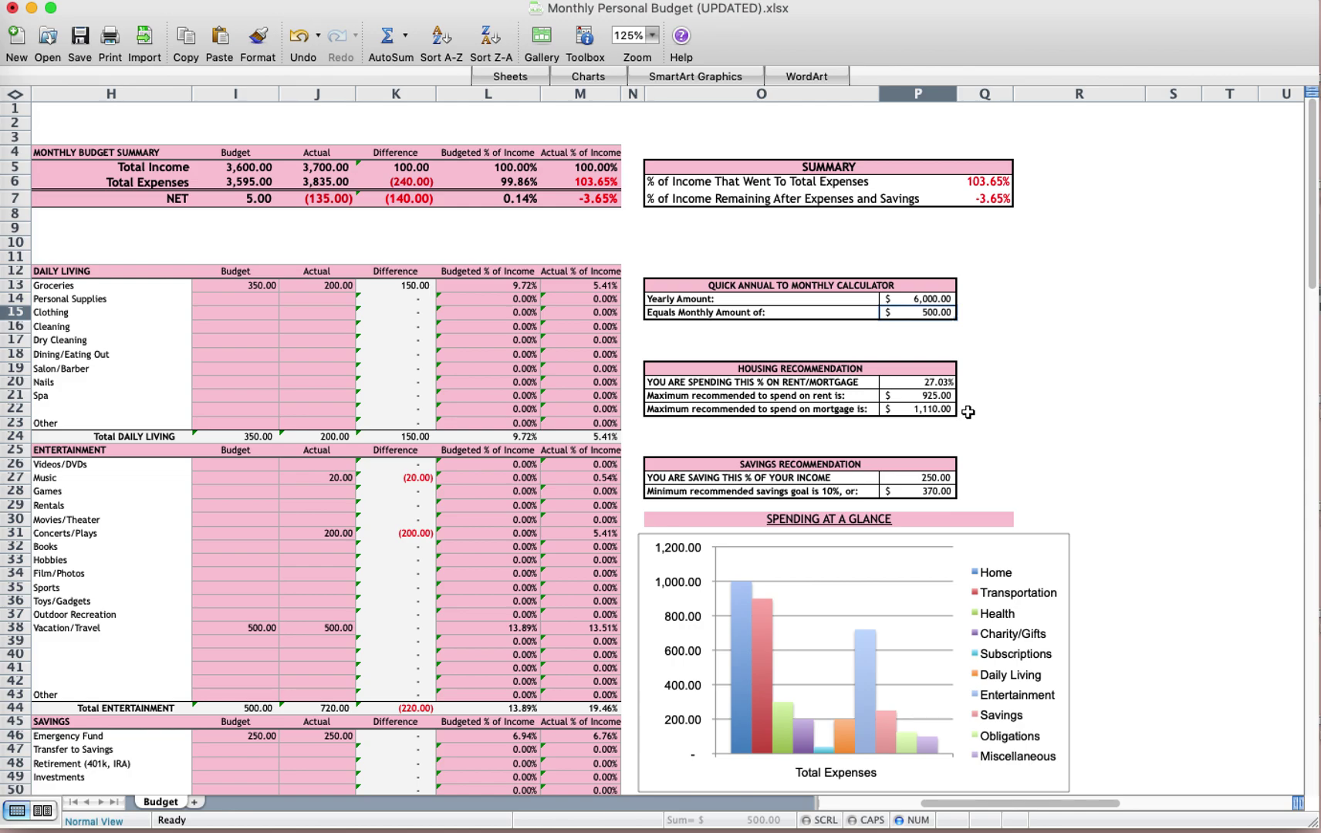
scroll(967, 412, left, 7)
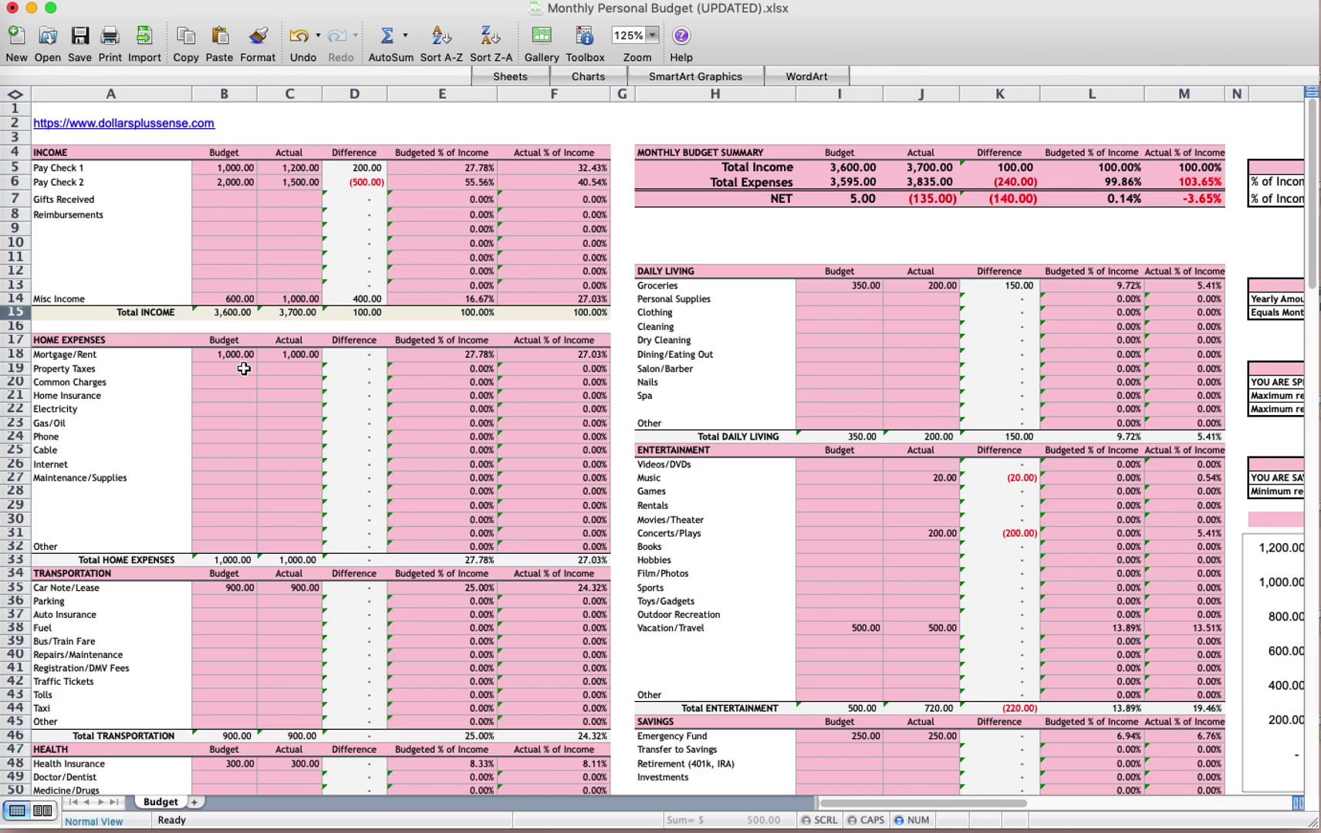
scroll(763, 442, right, 5)
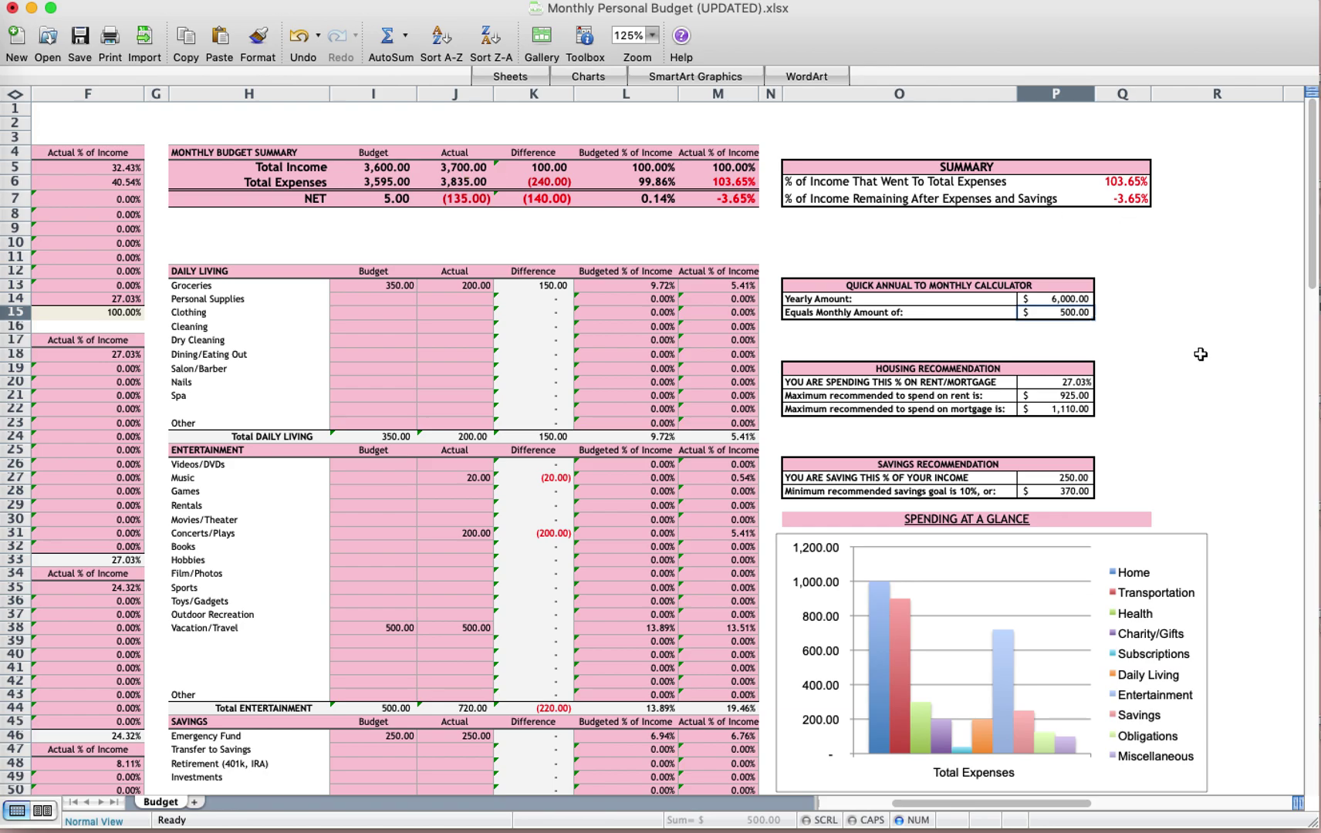
scroll(1200, 354, down, 4)
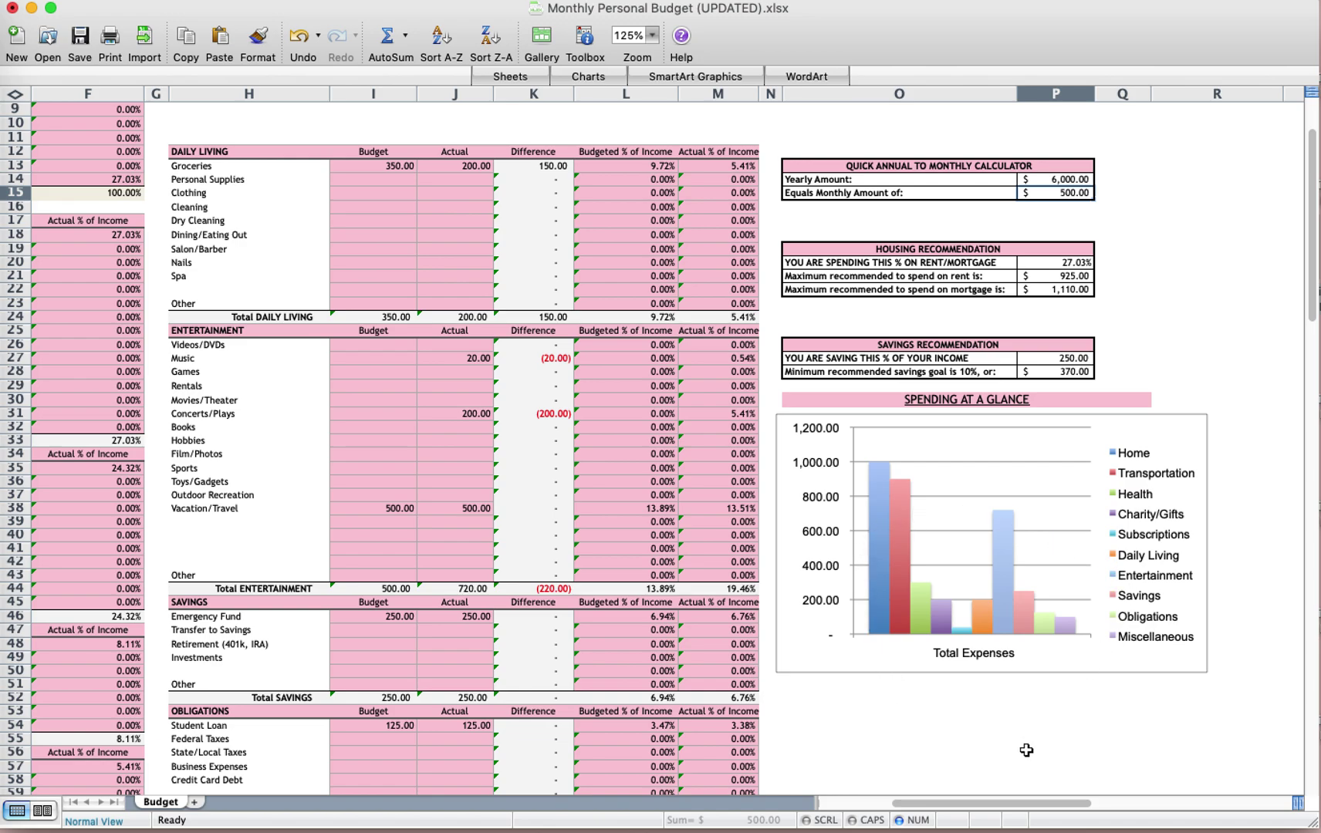
click(880, 561)
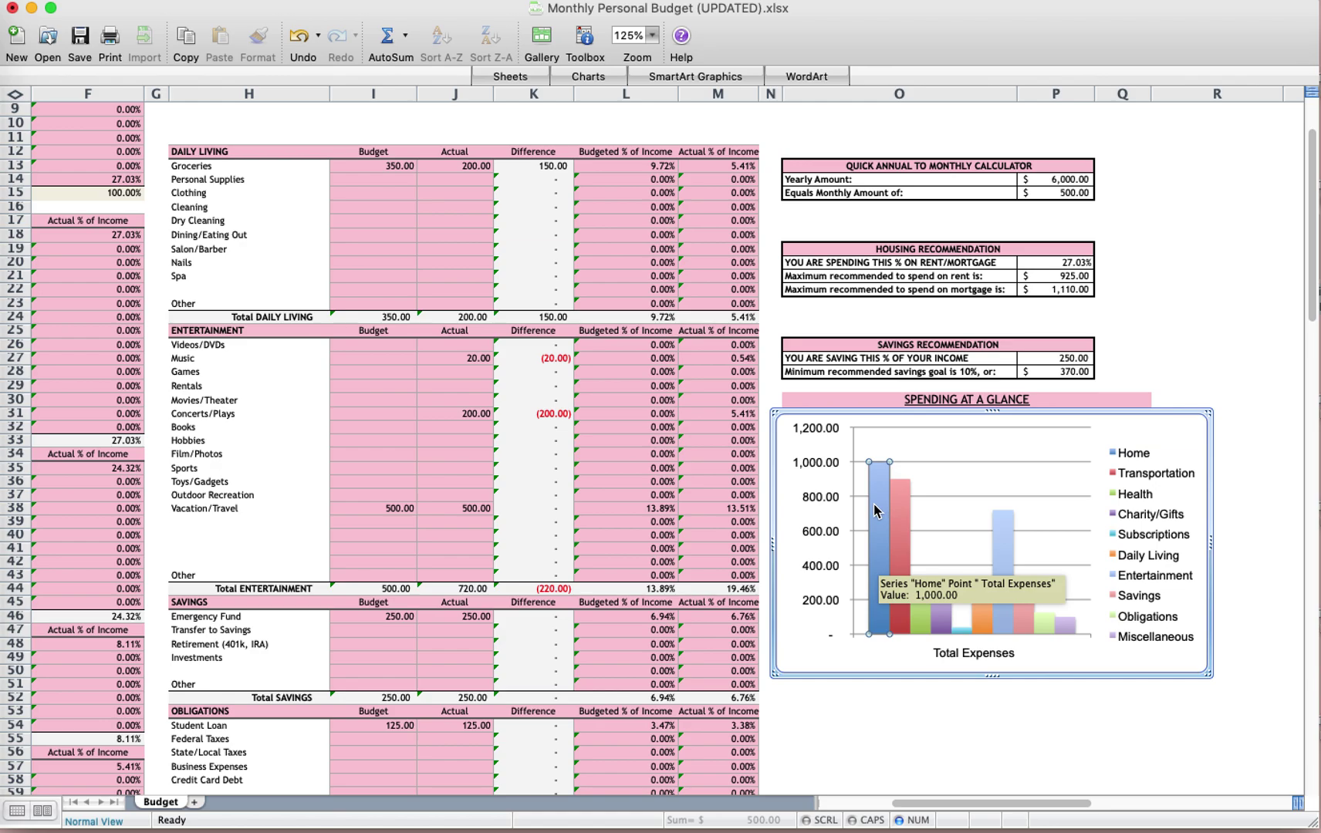
mouse_move(1002, 518)
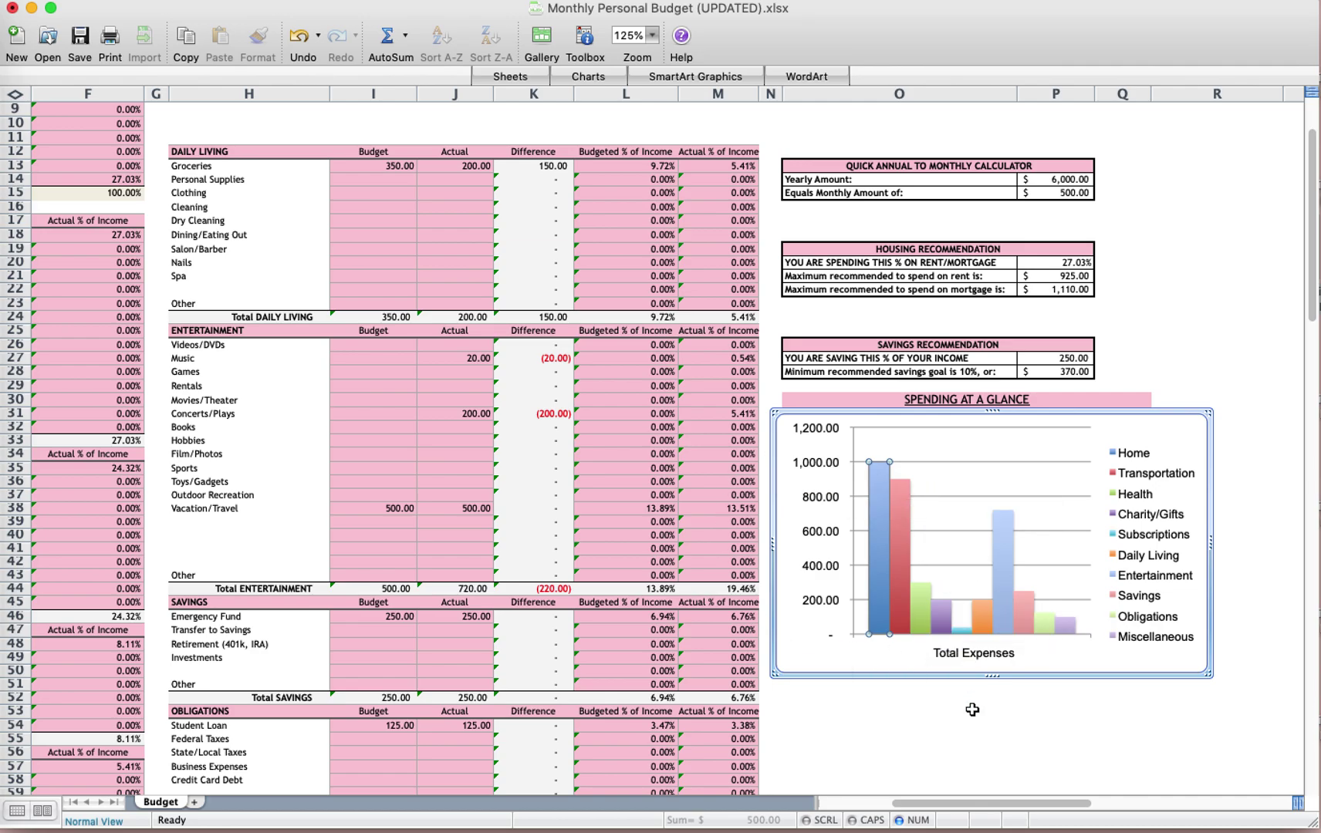
mouse_move(965, 639)
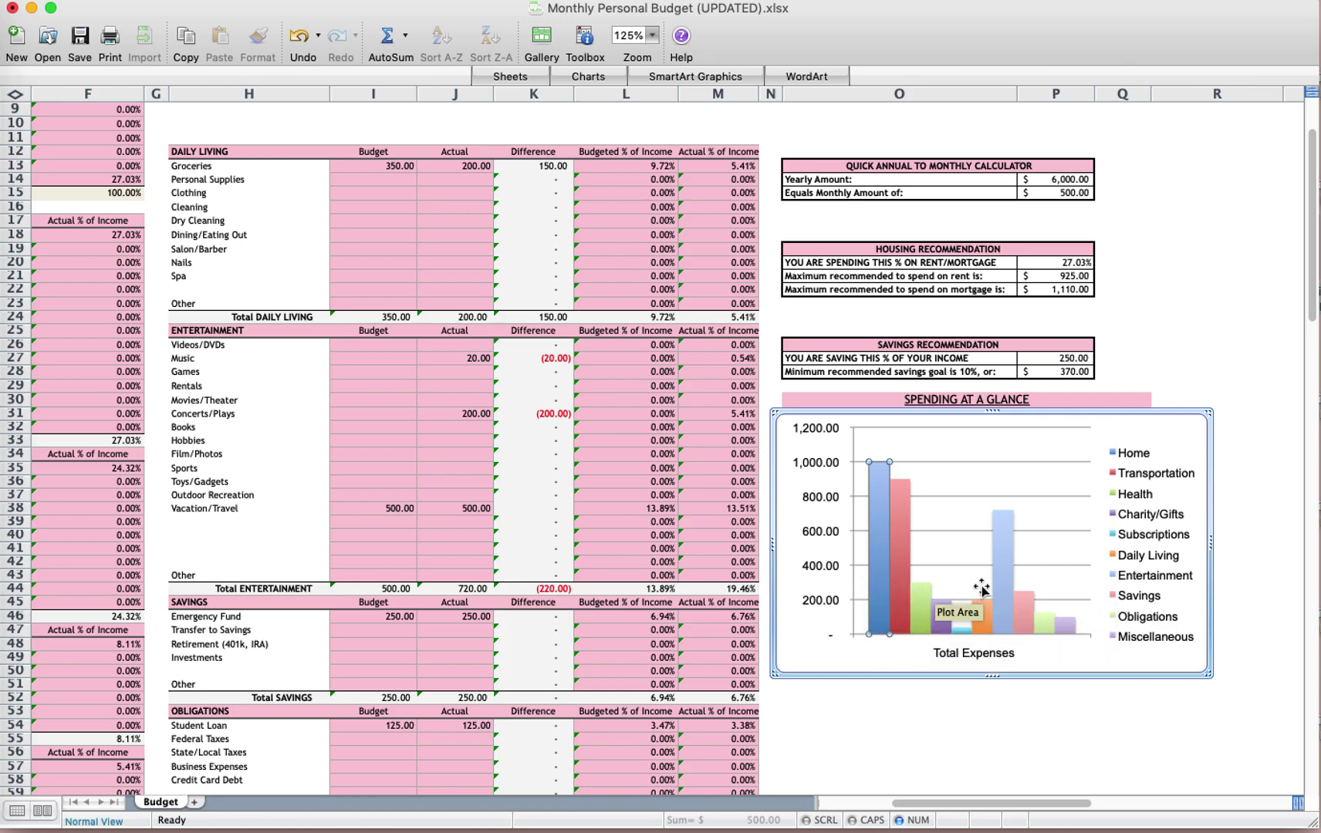
mouse_move(1001, 594)
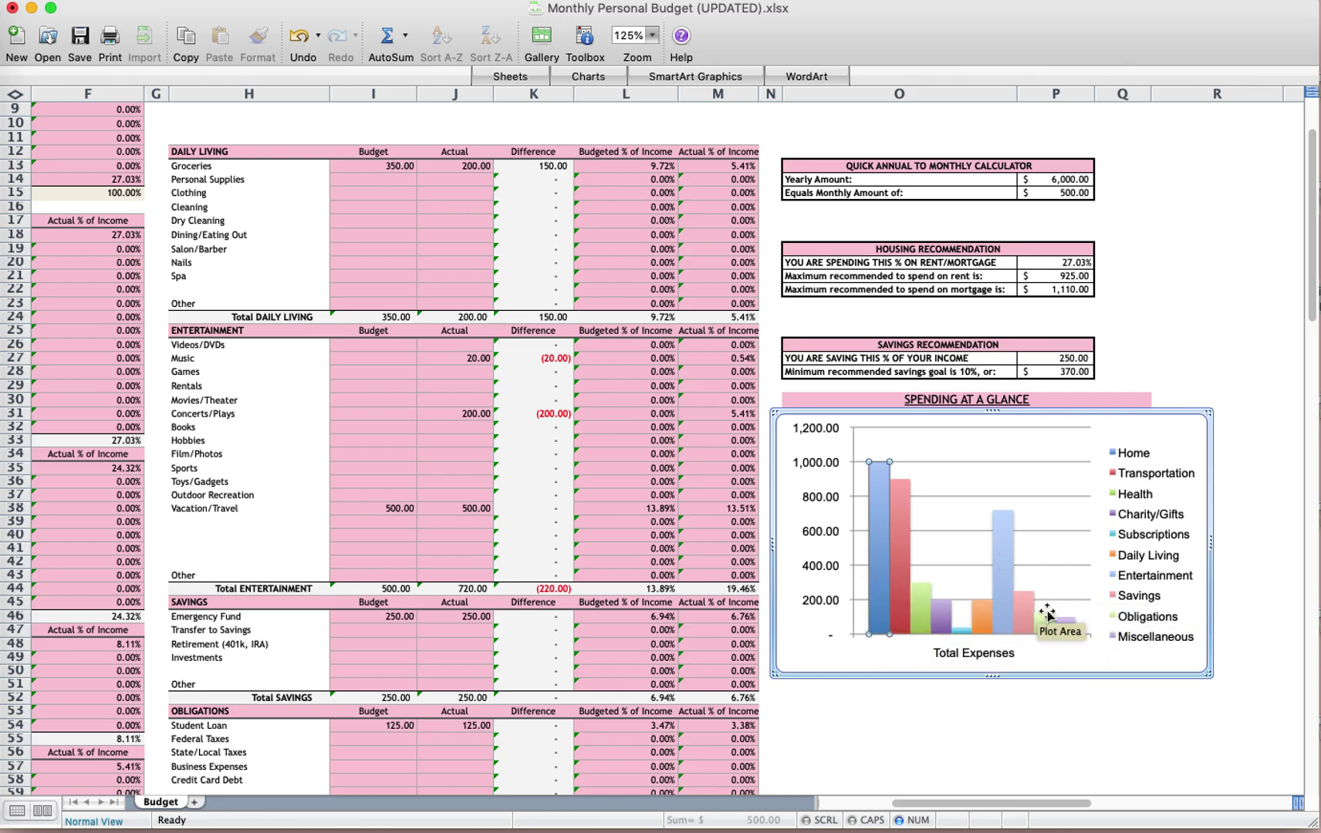
mouse_move(1029, 629)
mouse_move(893, 616)
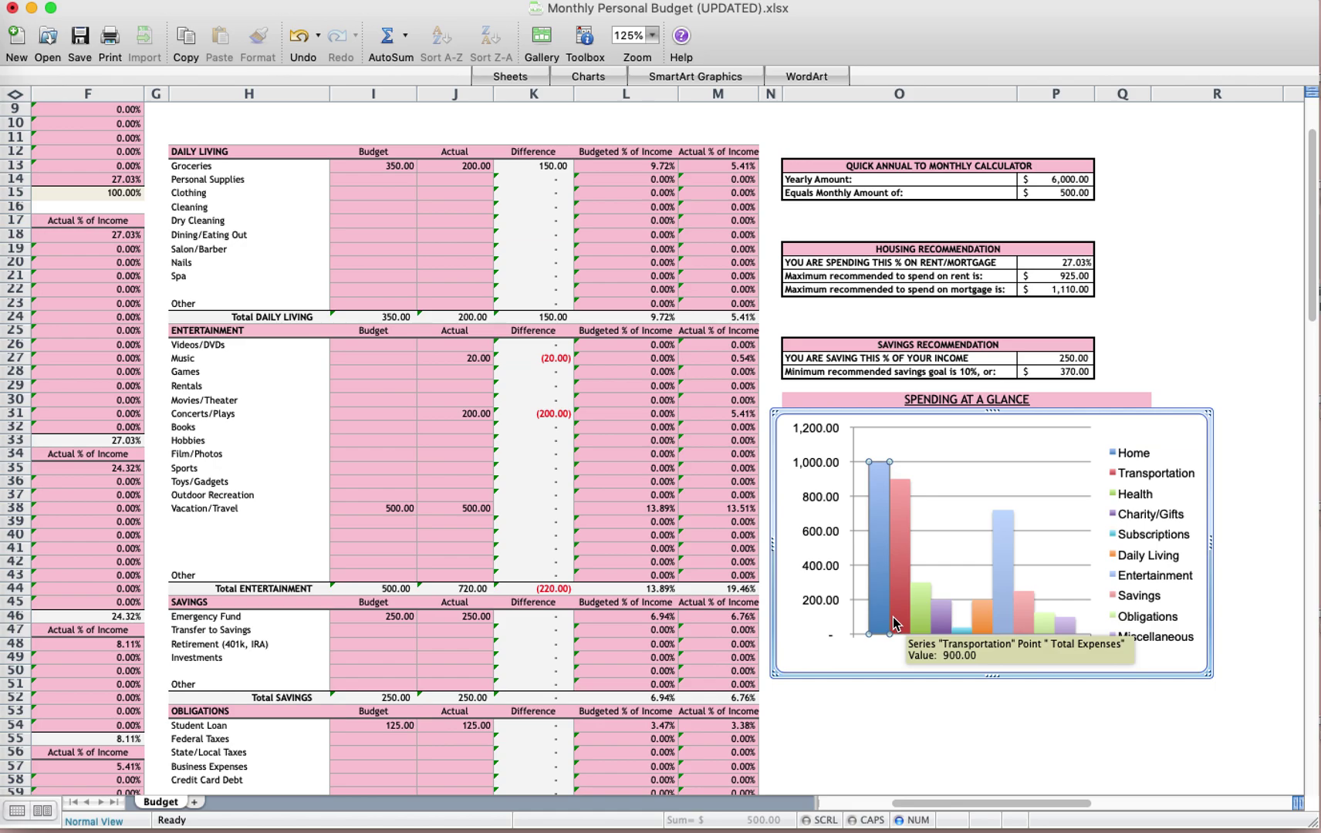
Step: Return to the sheet's top-left and click cell J36 to deselect the chart
scroll(893, 616, down, 5)
scroll(852, 622, left, 10)
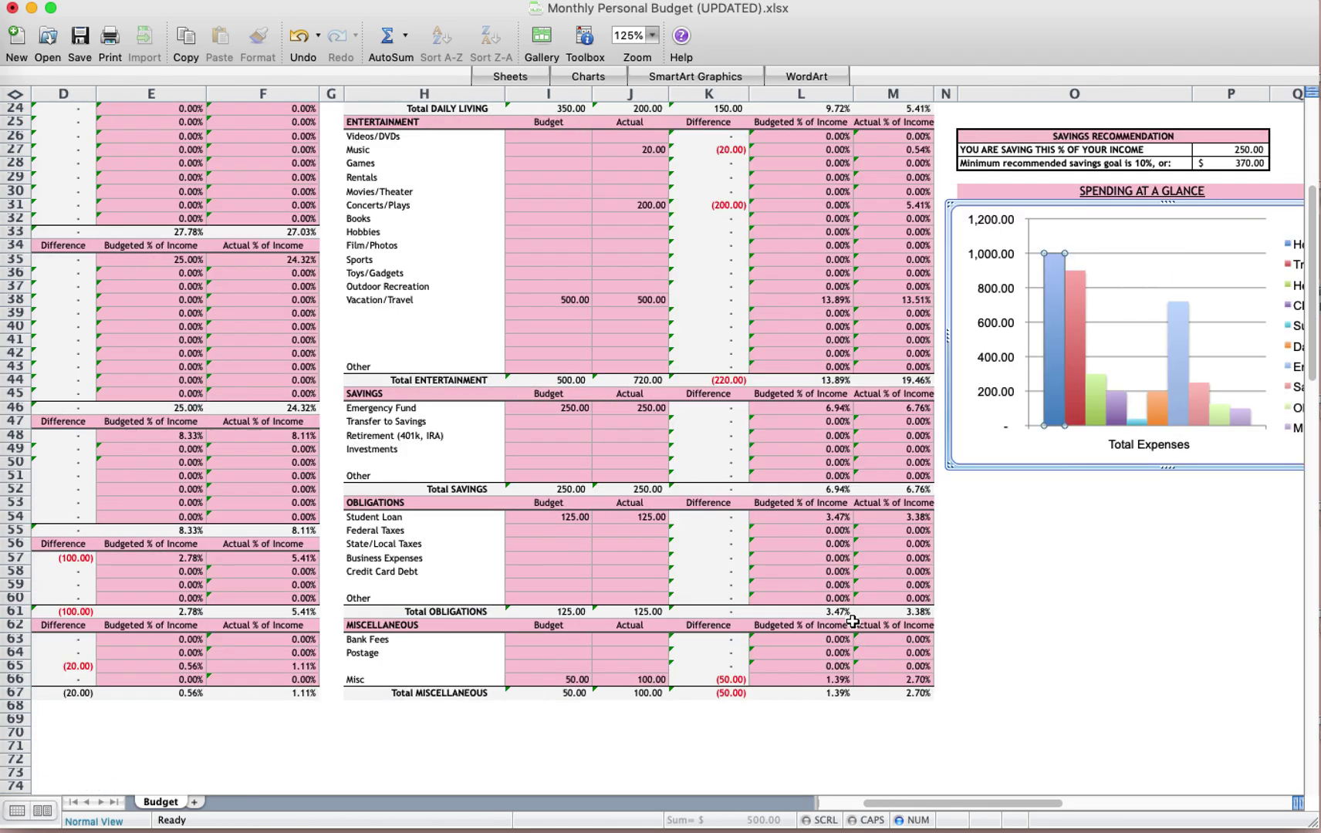
scroll(851, 622, up, 8)
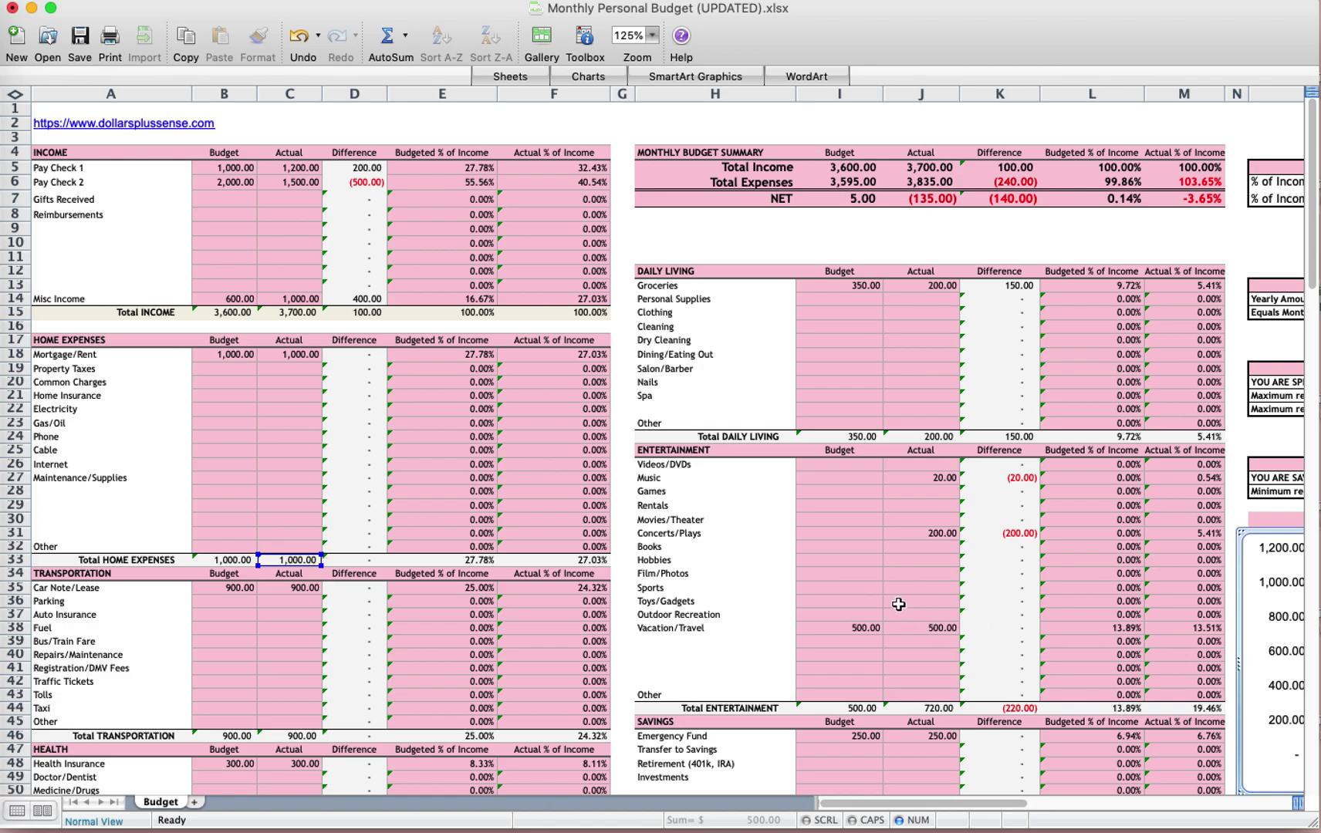
click(893, 598)
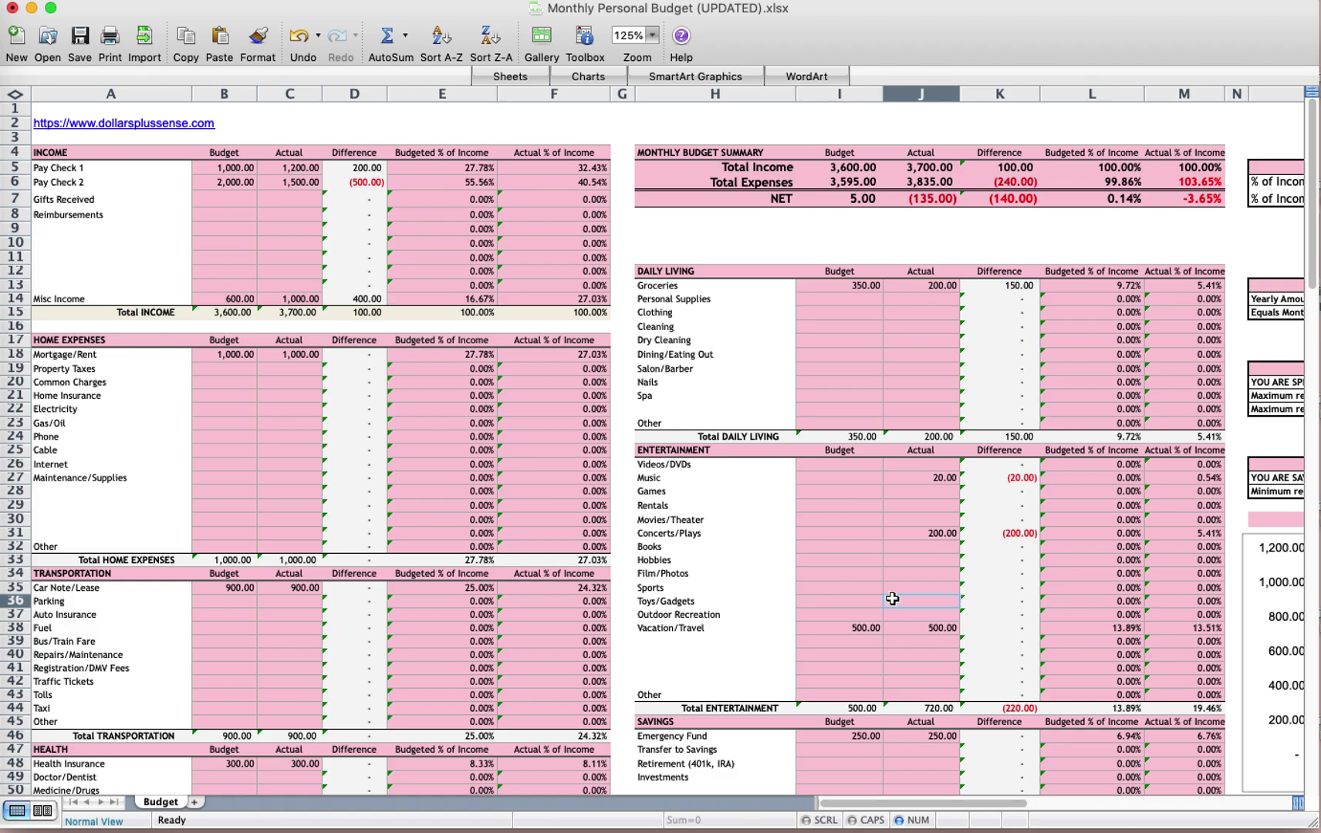